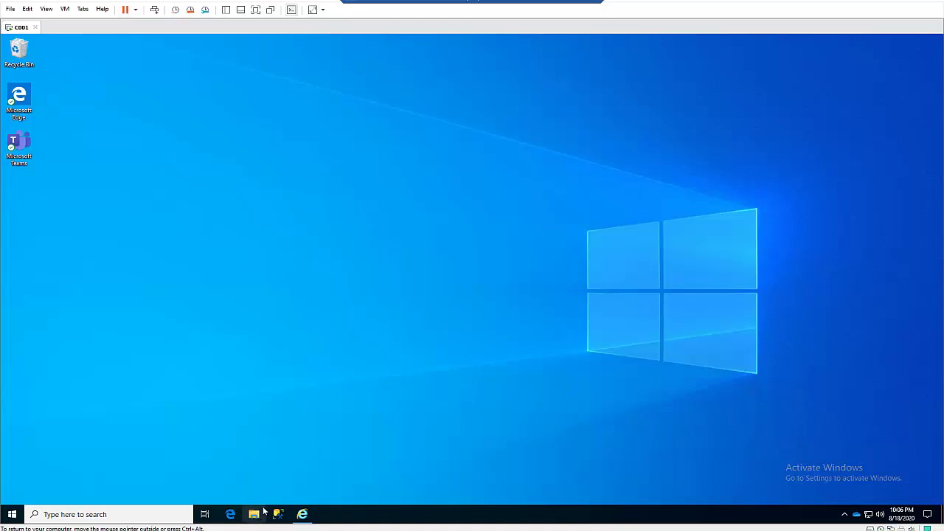
# Open File Explorer on the OneDrive - GlobalNaija folder with its eight folders
pyautogui.click(255, 513)
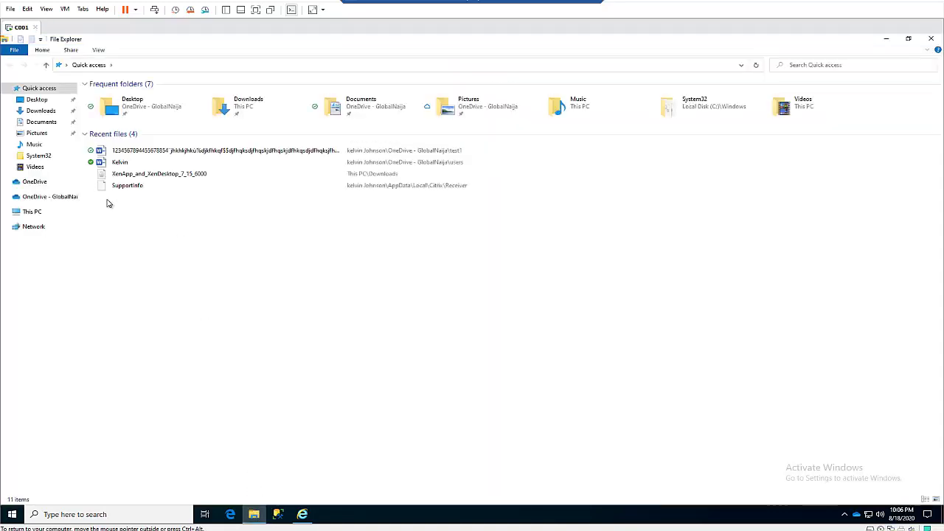
pyautogui.click(68, 197)
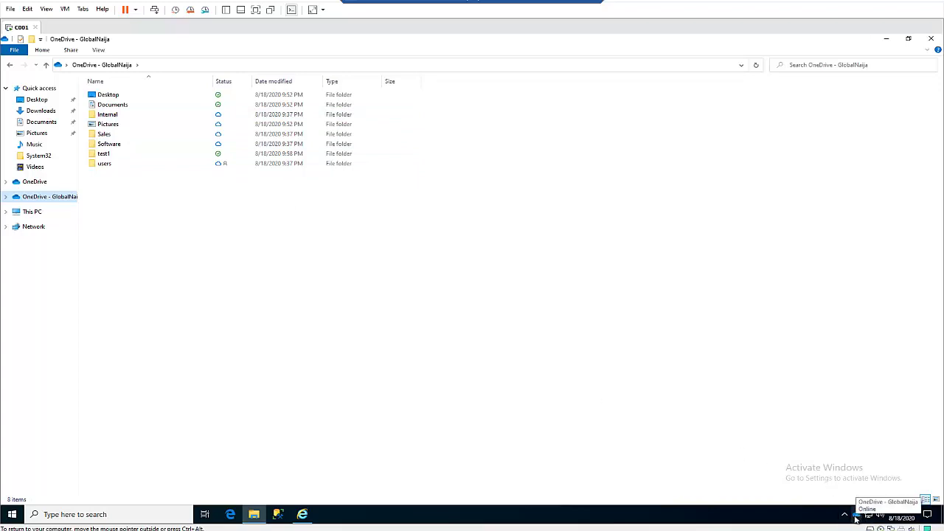
# Open OneDrive settings from the tray icon to view the GlobalNaija account details
pyautogui.click(845, 514)
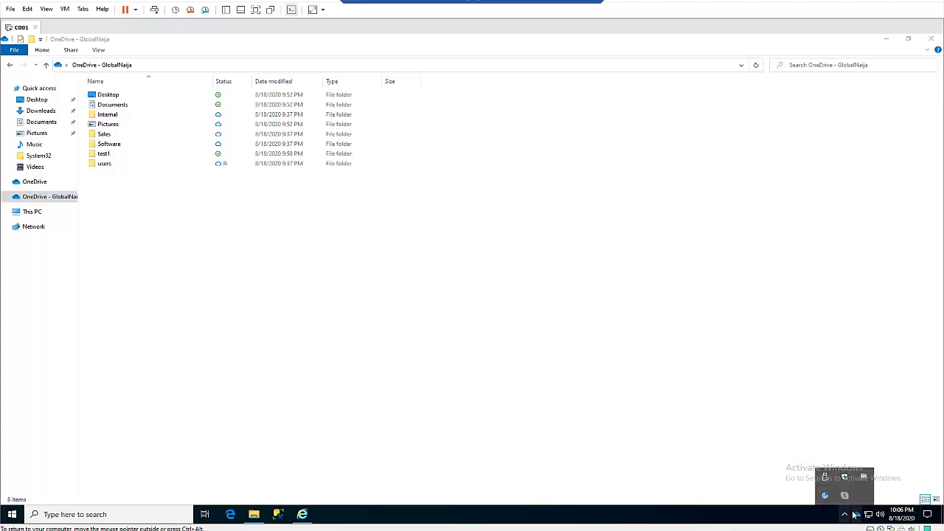
pyautogui.rightClick(856, 517)
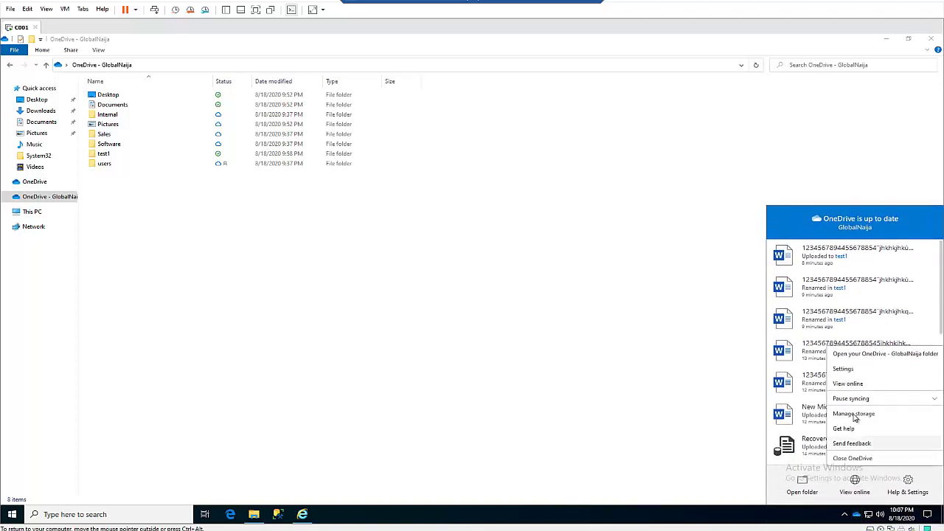
pyautogui.click(845, 369)
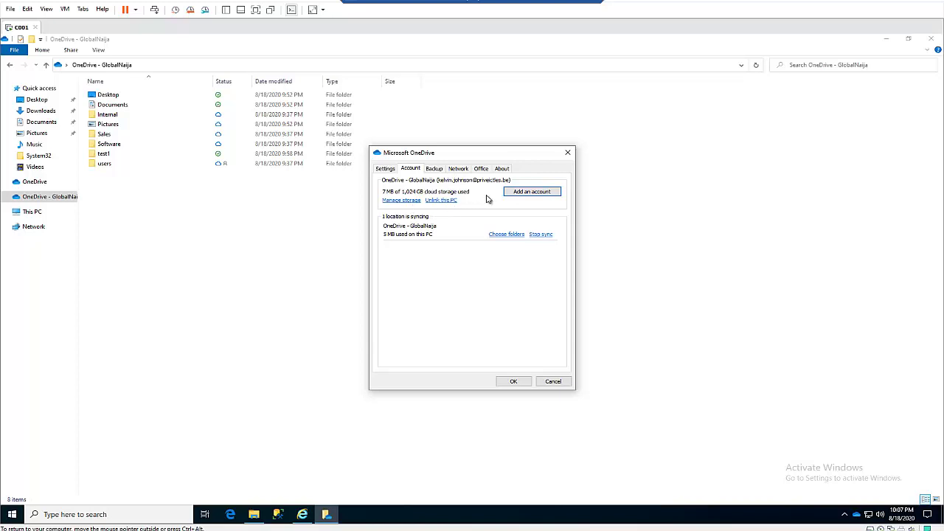
# Add a second OneDrive account by entering its e-mail address and password
pyautogui.click(528, 195)
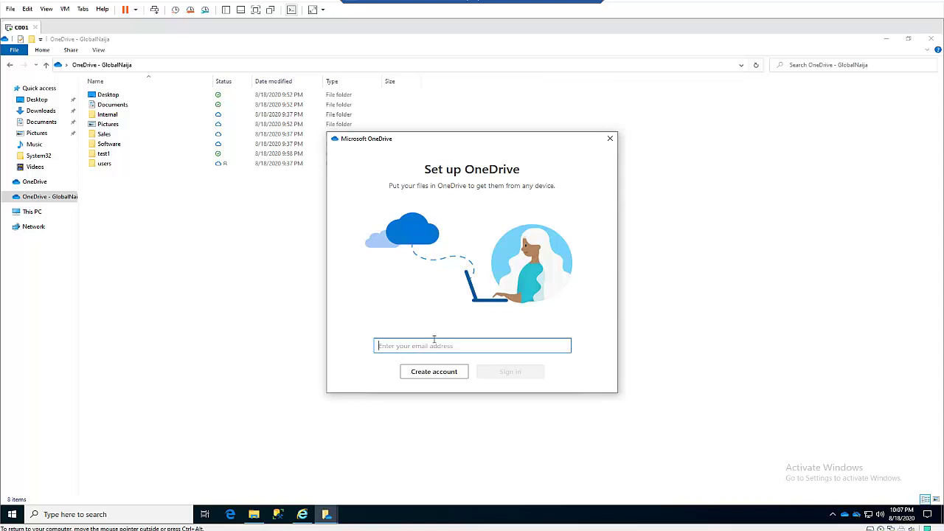
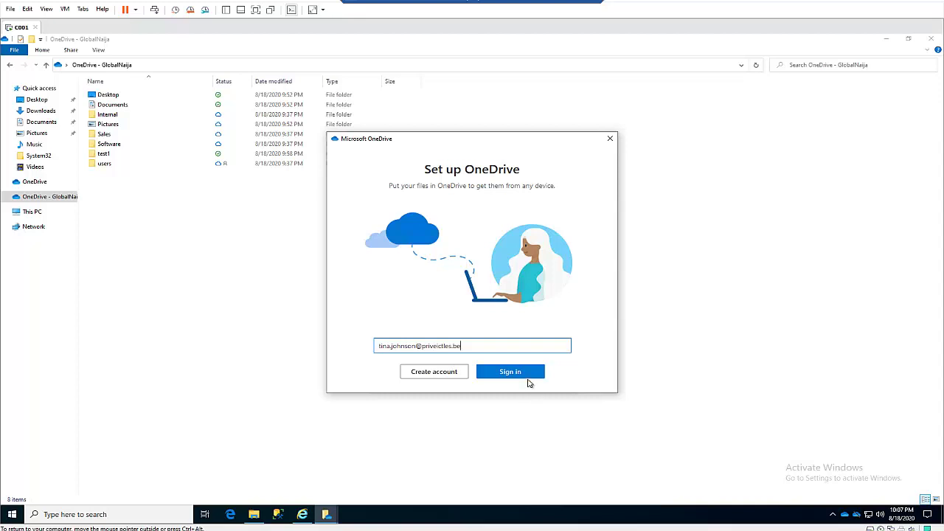
pyautogui.click(522, 375)
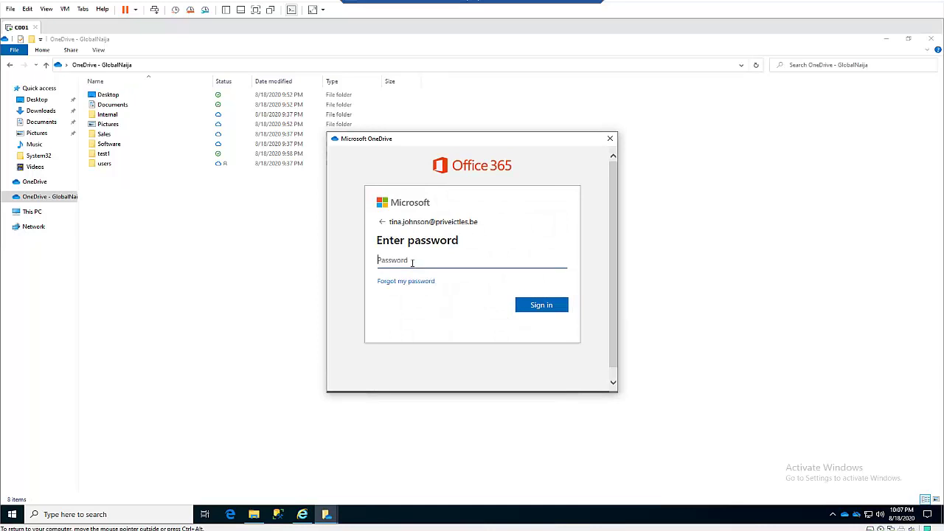
pyautogui.write('••••••••')
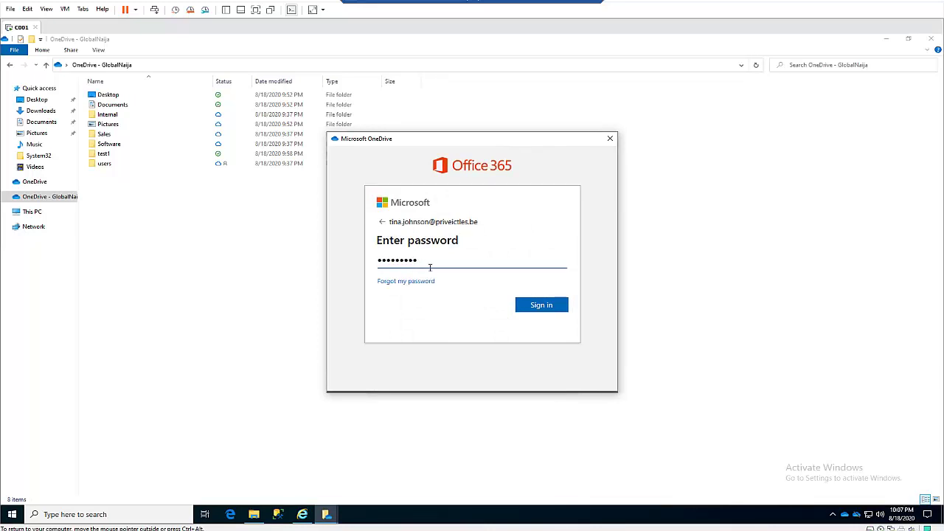
pyautogui.click(533, 303)
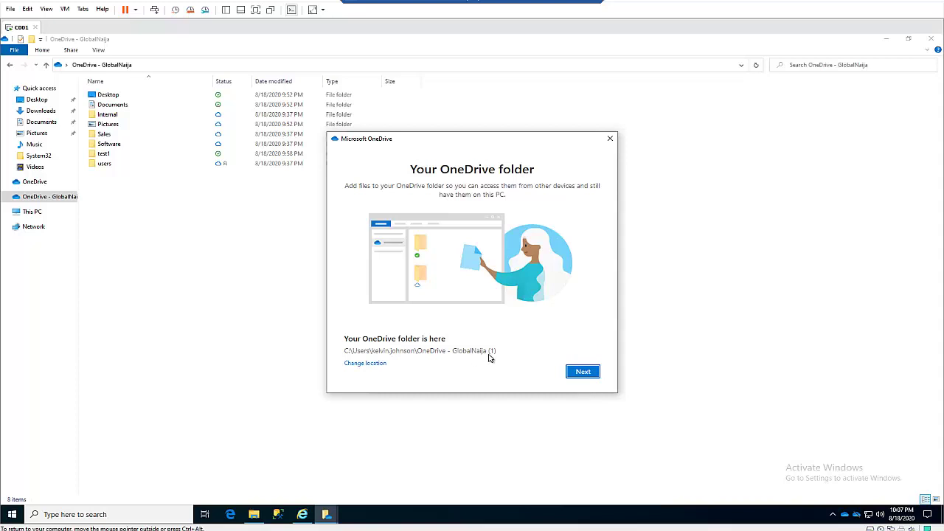
# Accept the OneDrive - GlobalNaija (1) location, skip the intro pages and mobile app, and open it
pyautogui.click(574, 374)
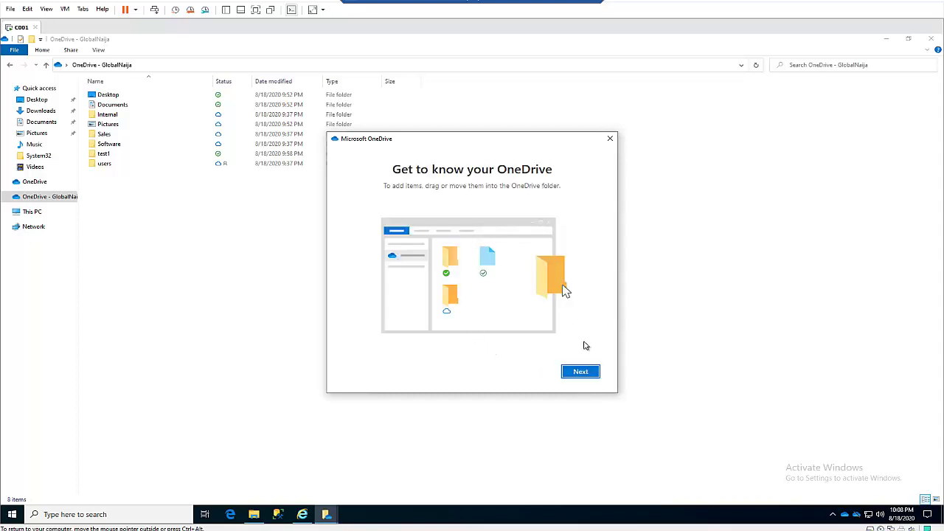
pyautogui.click(581, 369)
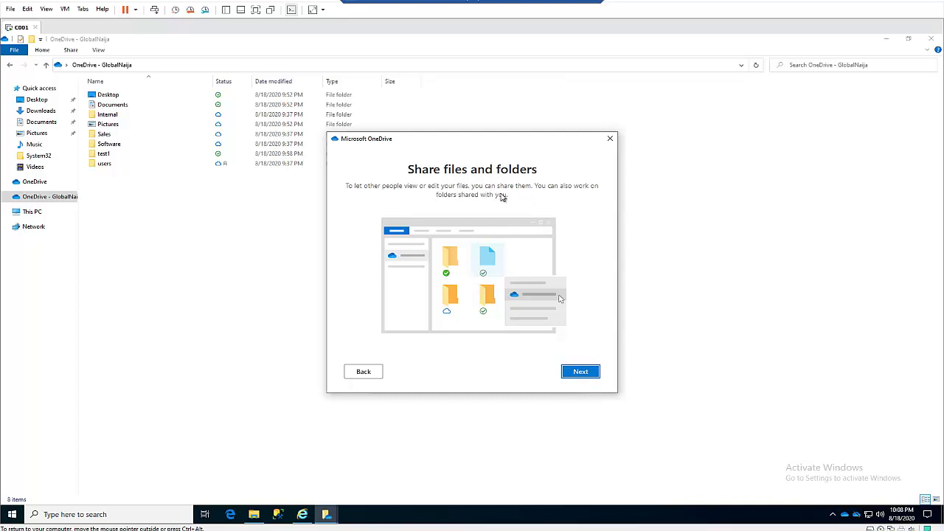
pyautogui.click(580, 372)
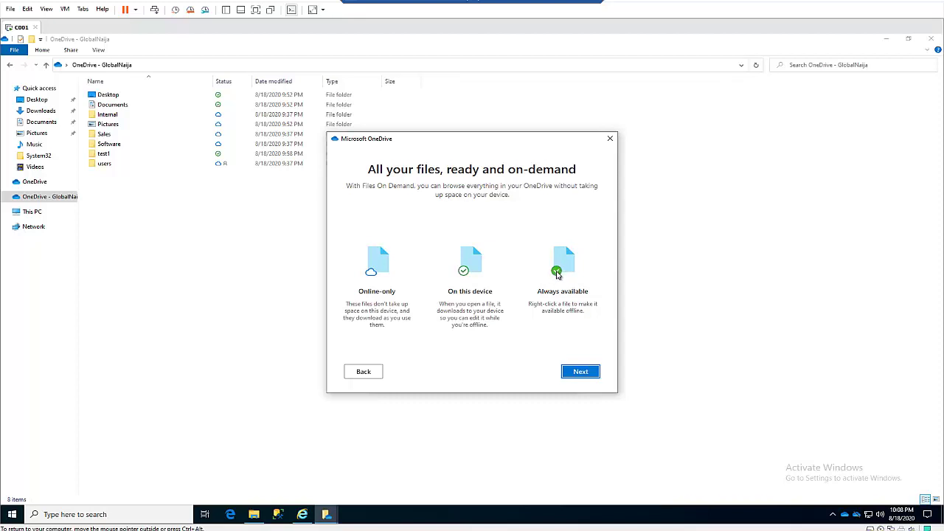
pyautogui.click(580, 372)
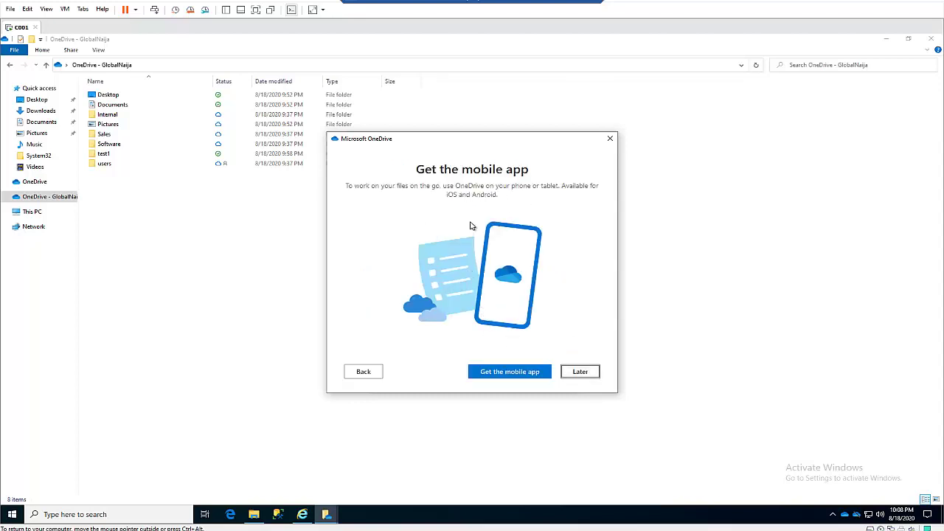
pyautogui.click(580, 372)
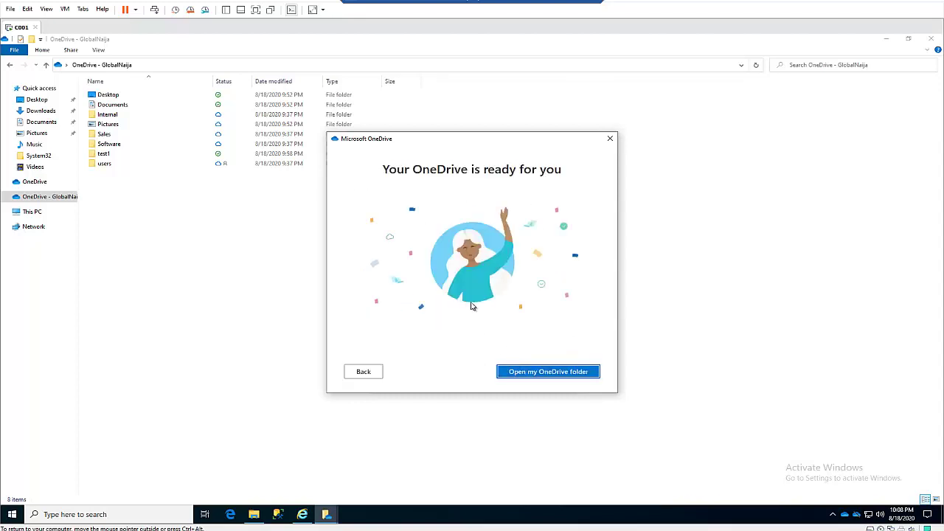
pyautogui.click(532, 371)
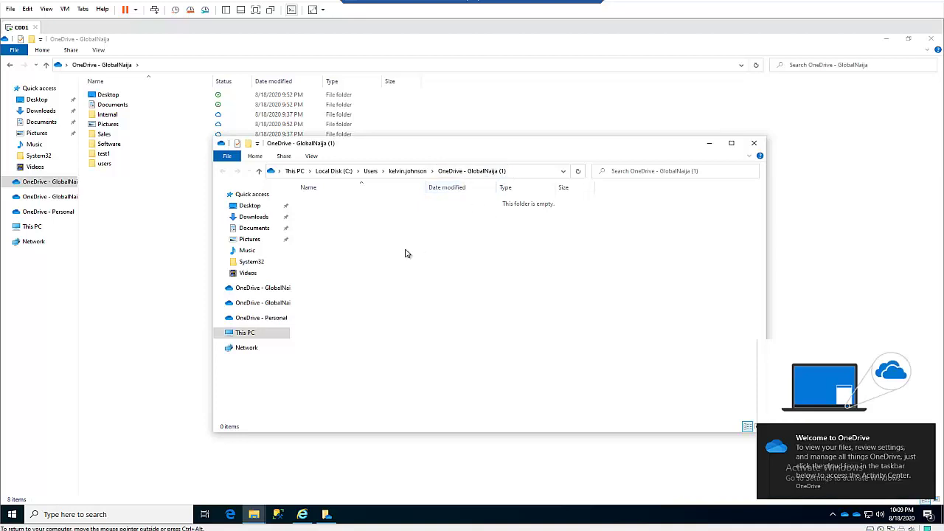
# Create a folder named 'Tina file 1' in OneDrive - GlobalNaija (1), then close the window
pyautogui.rightClick(406, 252)
pyautogui.moveTo(506, 352)
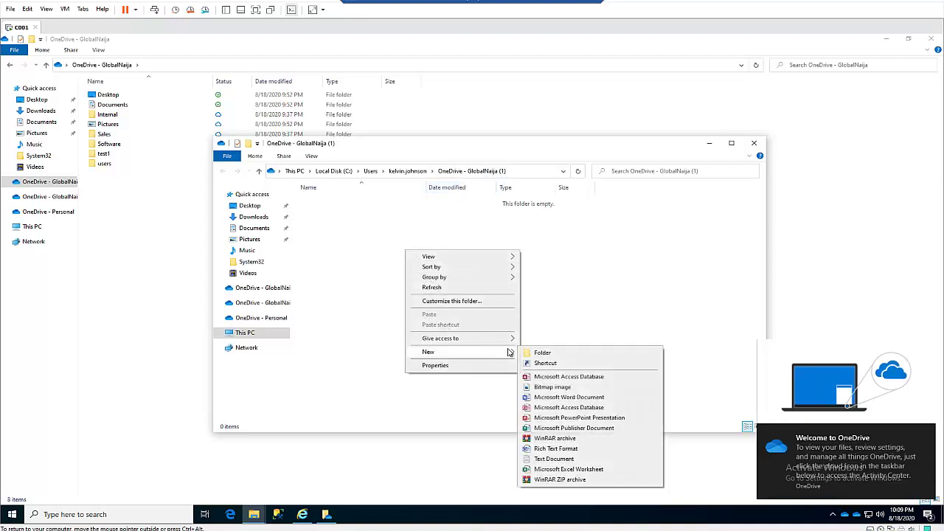
pyautogui.click(542, 353)
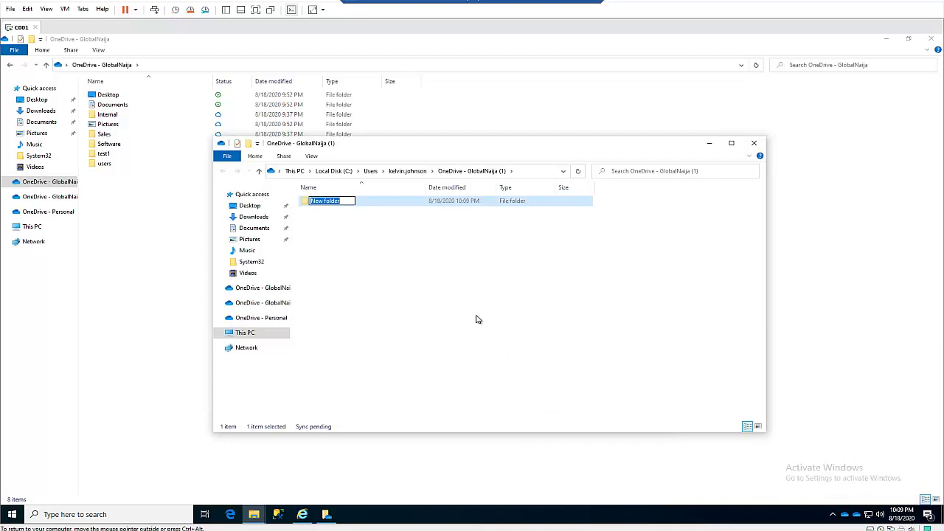
pyautogui.write('Tina')
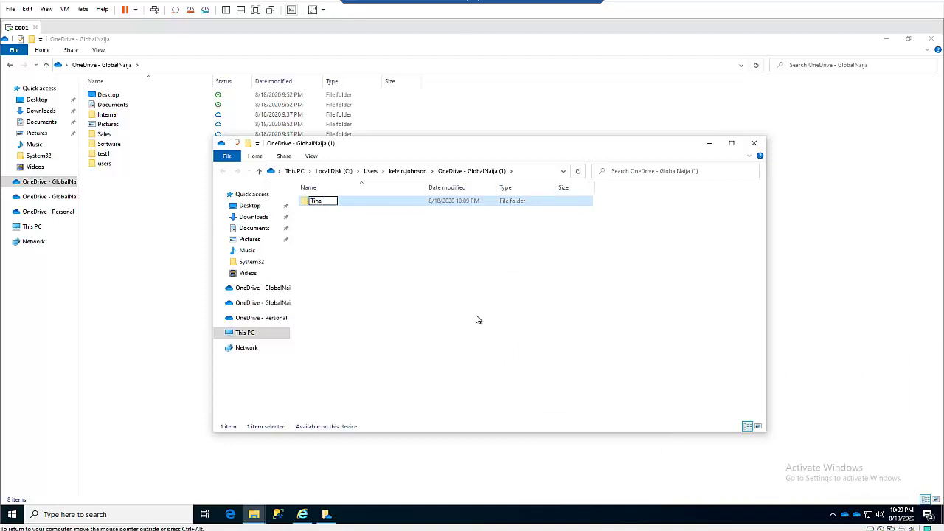
pyautogui.write(' file 1')
pyautogui.click(436, 291)
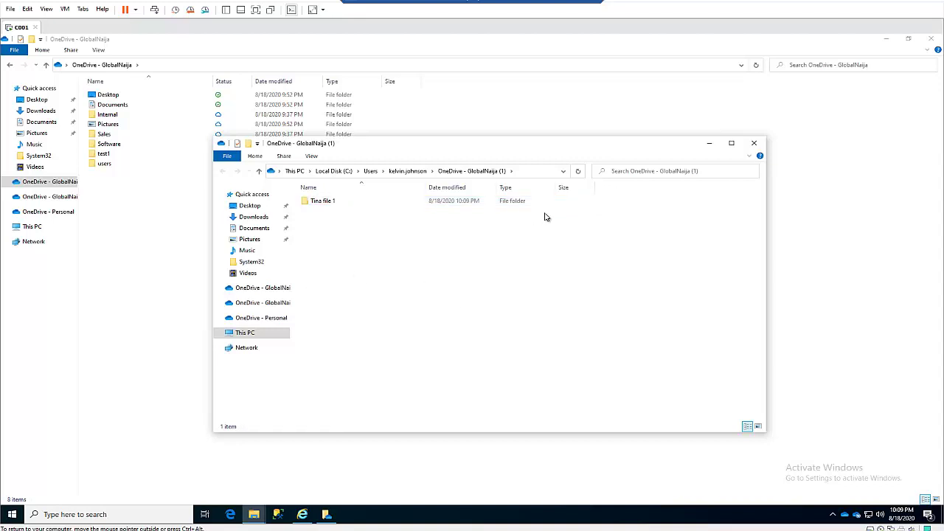
pyautogui.click(754, 143)
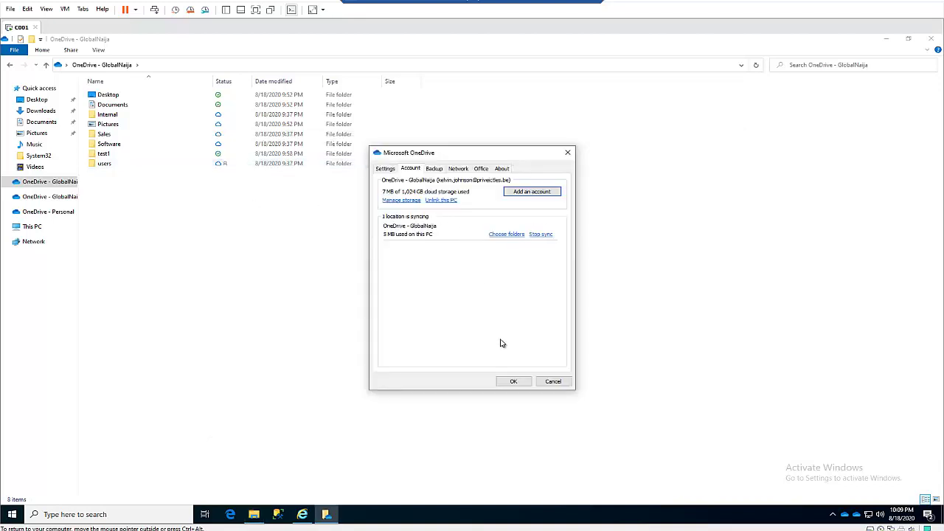
# Close OneDrive settings and check the GlobalNaija (1) and Personal OneDrive folders
pyautogui.click(518, 382)
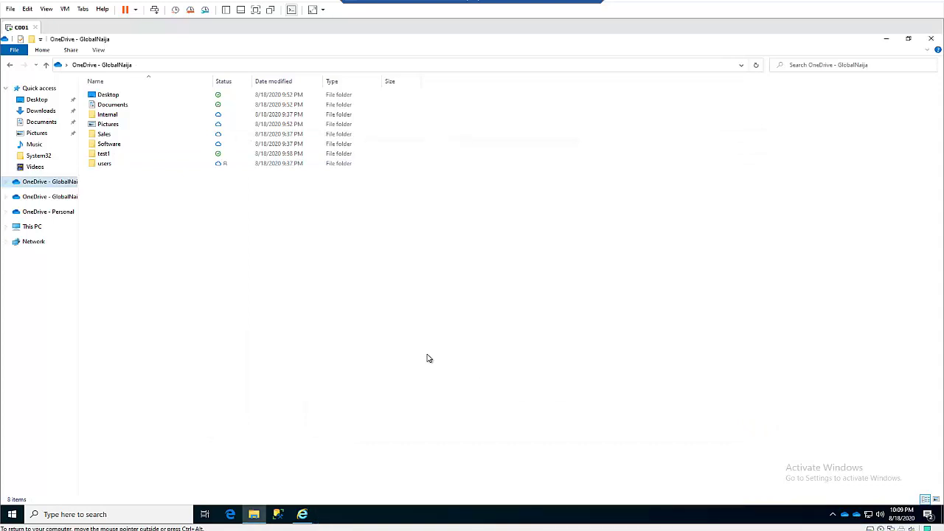
pyautogui.click(58, 199)
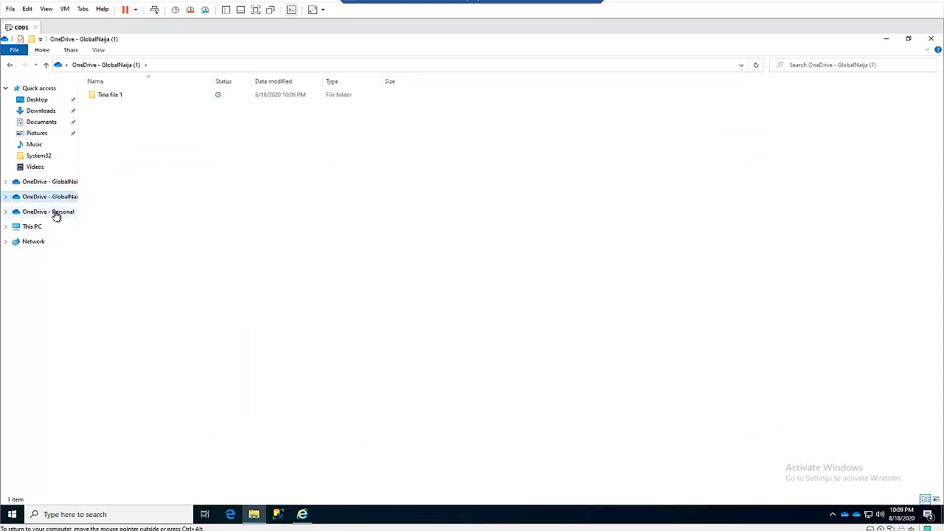
pyautogui.click(55, 213)
pyautogui.middleClick(64, 181)
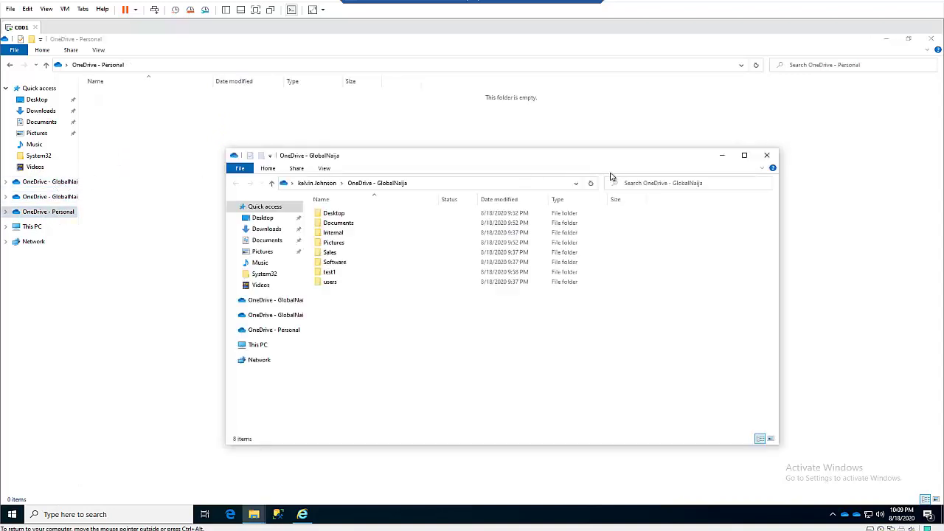
pyautogui.click(767, 155)
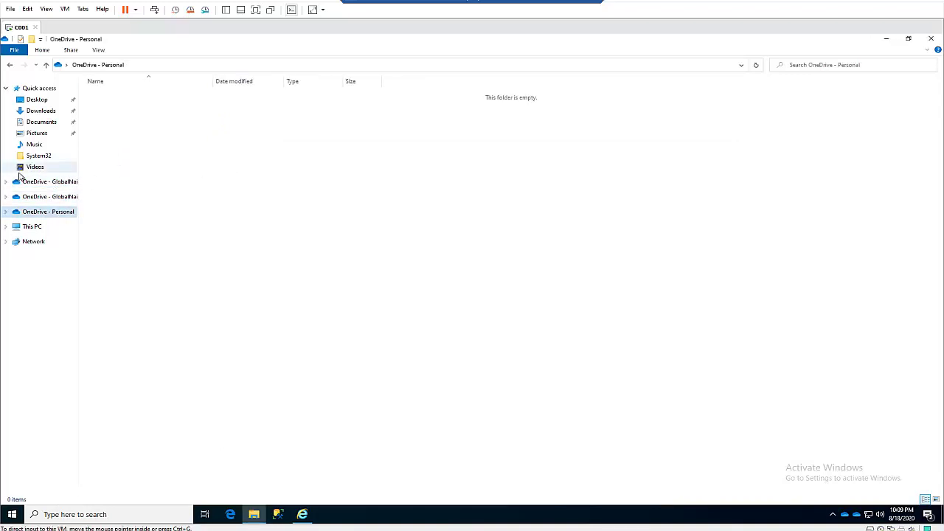
# Widen the navigation pane, recheck GlobalNaija (1), and return to OneDrive - GlobalNaija's Software folder
pyautogui.click(53, 184)
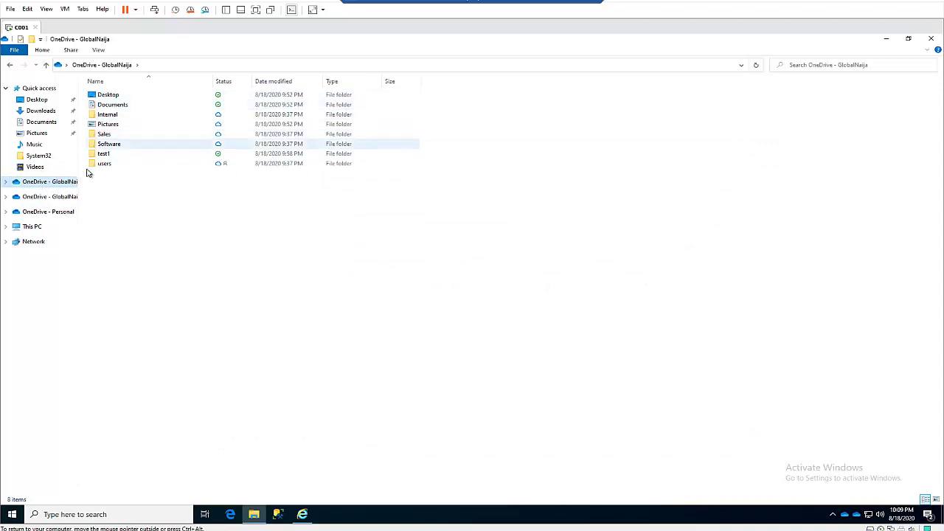
pyautogui.moveTo(144, 168); pyautogui.dragTo(151, 170)
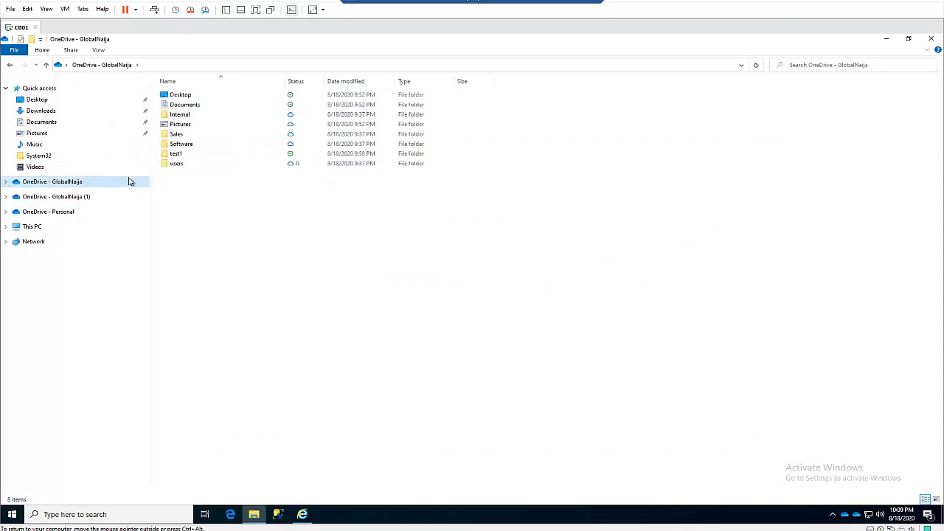
pyautogui.click(78, 197)
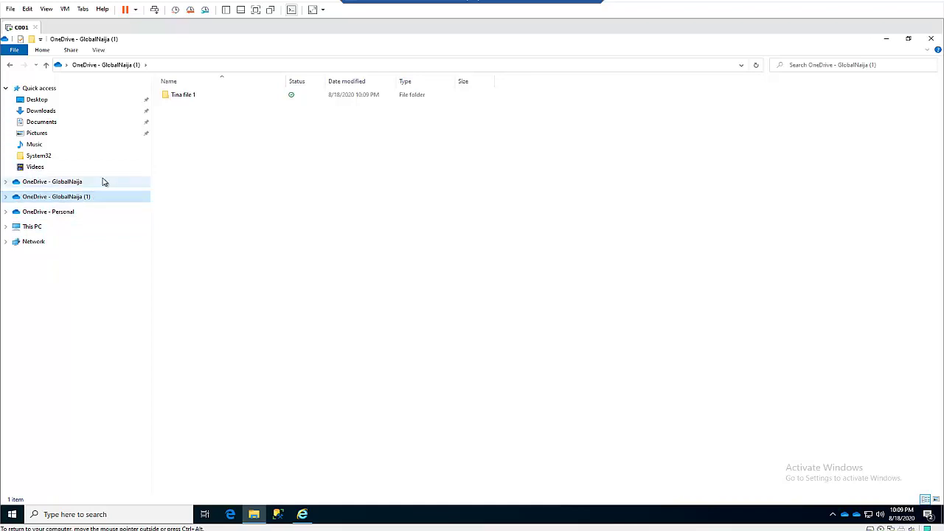
pyautogui.click(73, 182)
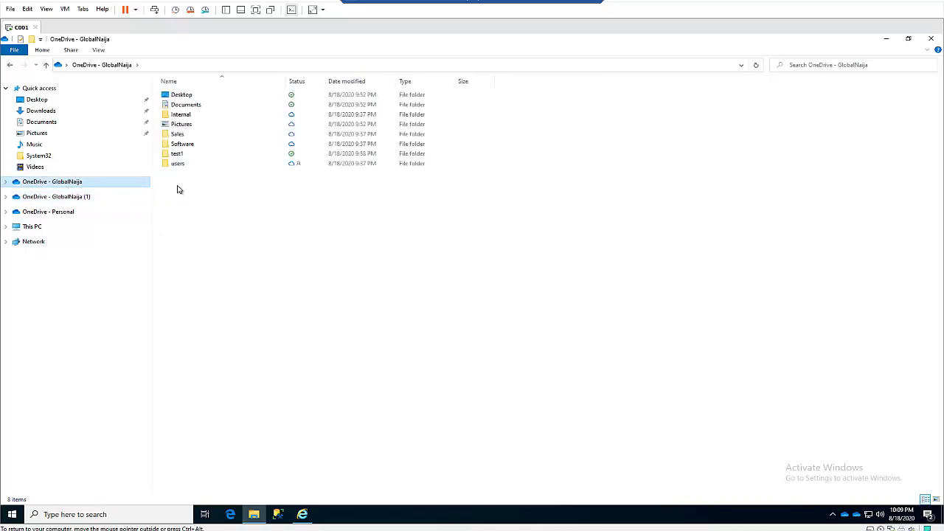
pyautogui.click(187, 146)
# Share the Software folder with the second account's user and send the link
pyautogui.rightClick(187, 143)
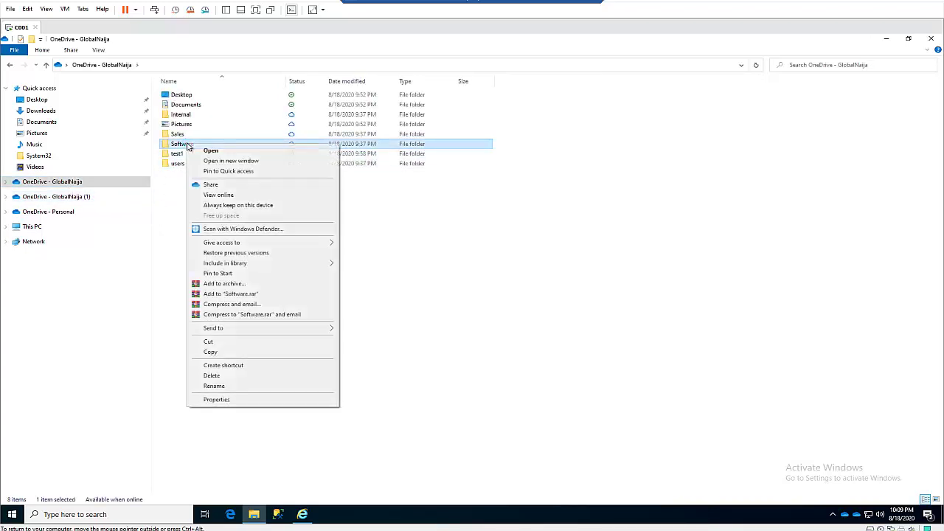
pyautogui.click(212, 184)
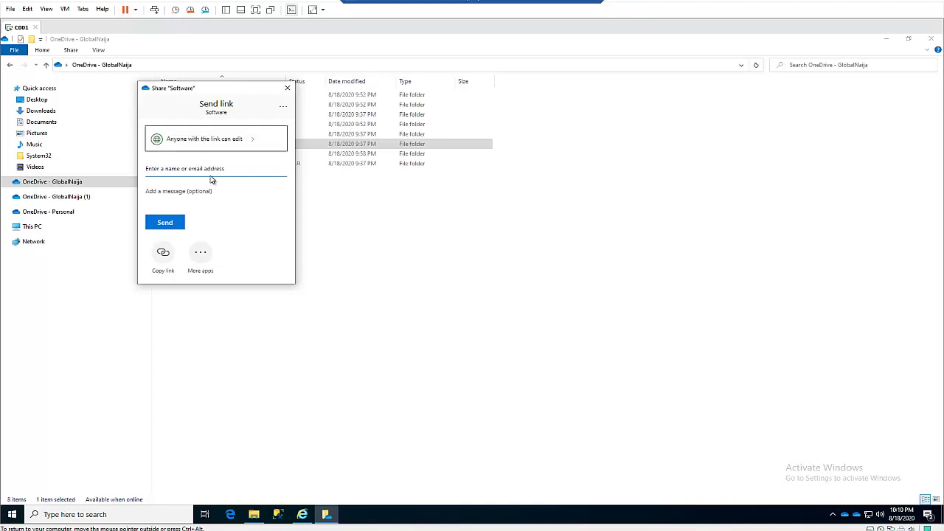
pyautogui.click(203, 169)
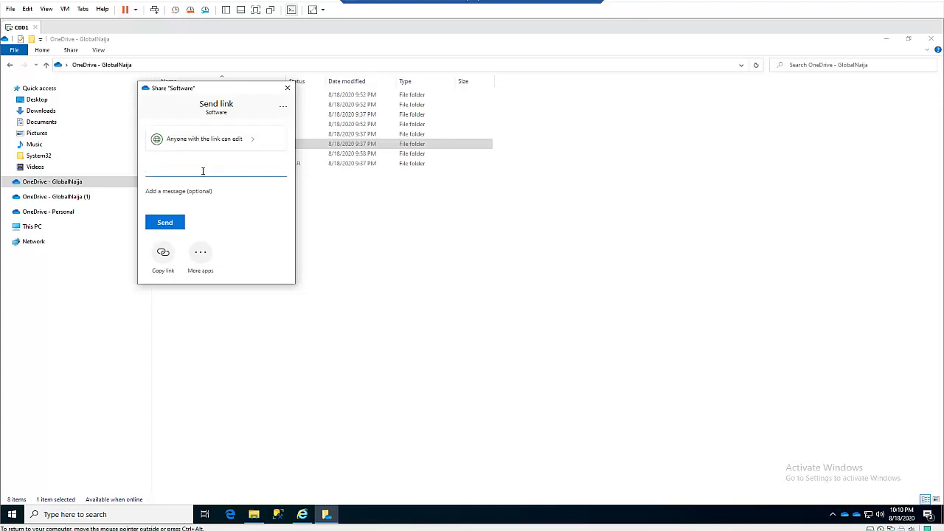
pyautogui.write('tina')
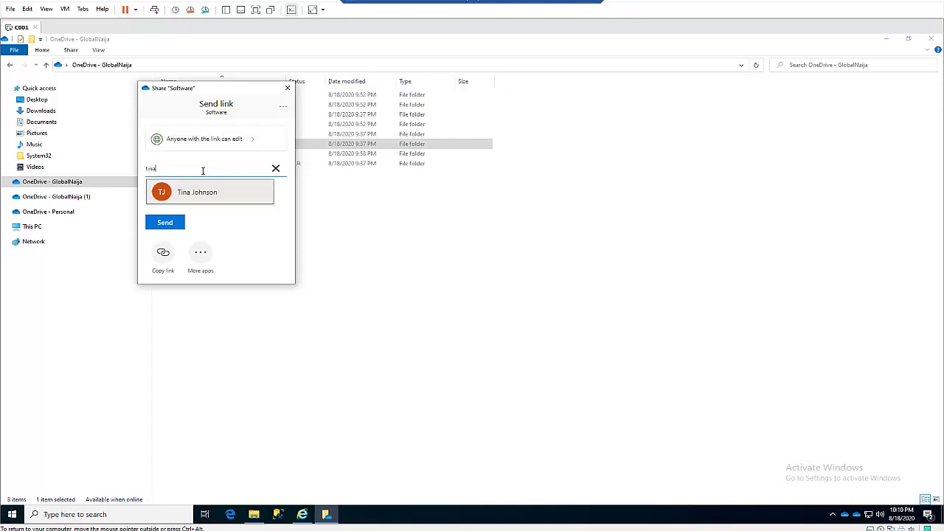
pyautogui.click(196, 191)
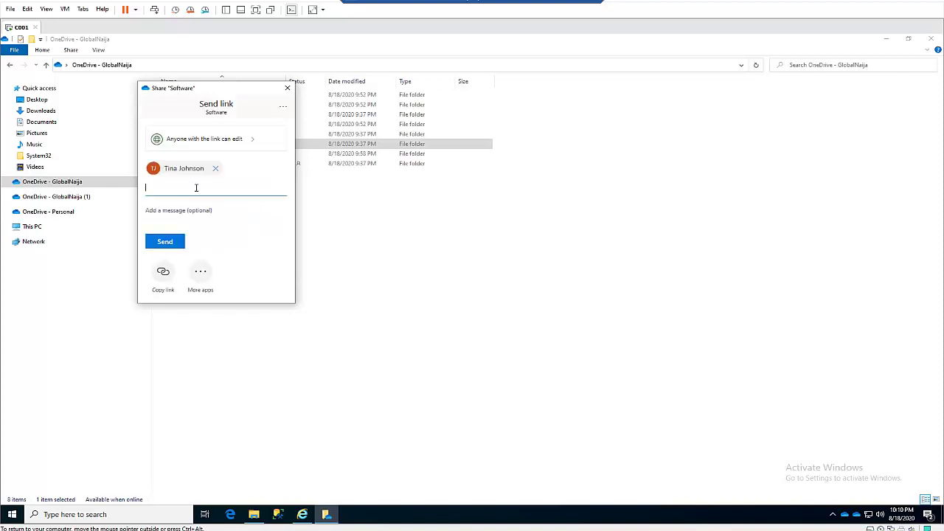
pyautogui.click(181, 249)
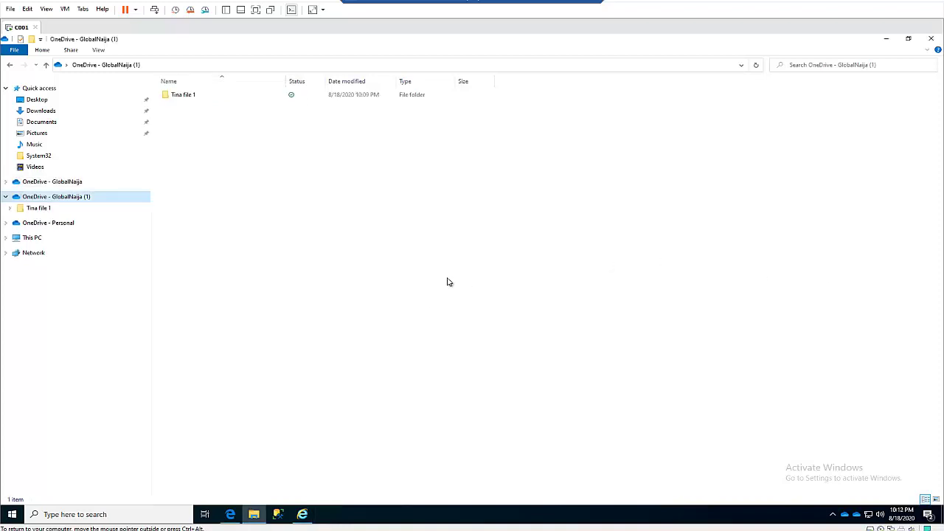
# In OneDrive on the web, open the Software folder from the Shared list
pyautogui.click(109, 196)
pyautogui.click(235, 518)
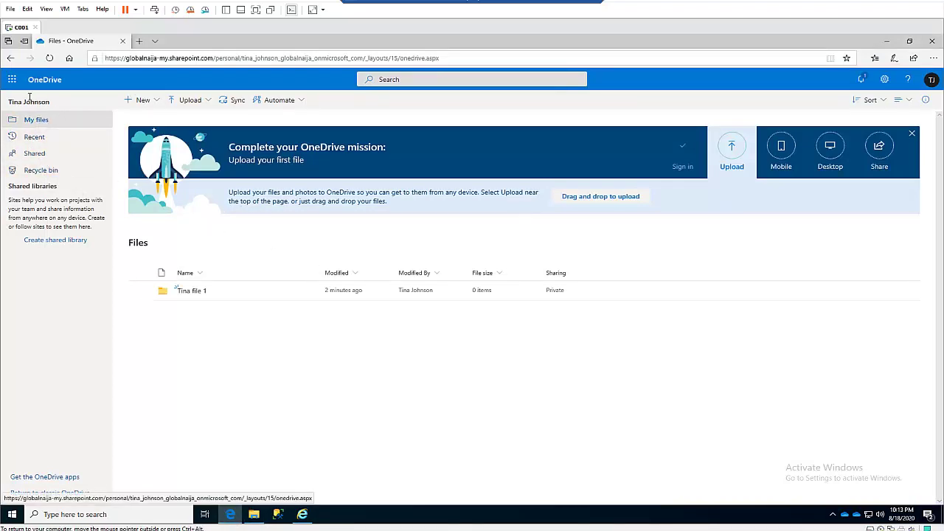
pyautogui.click(33, 155)
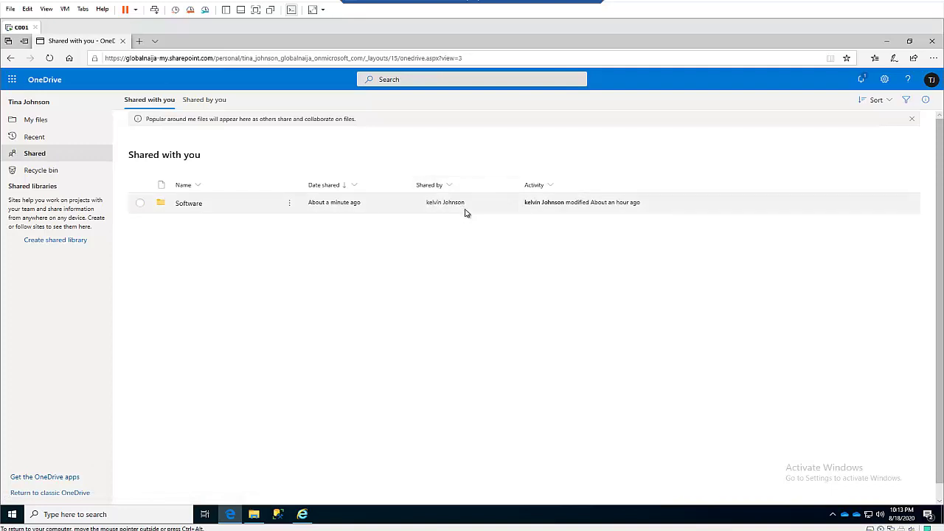
pyautogui.click(194, 210)
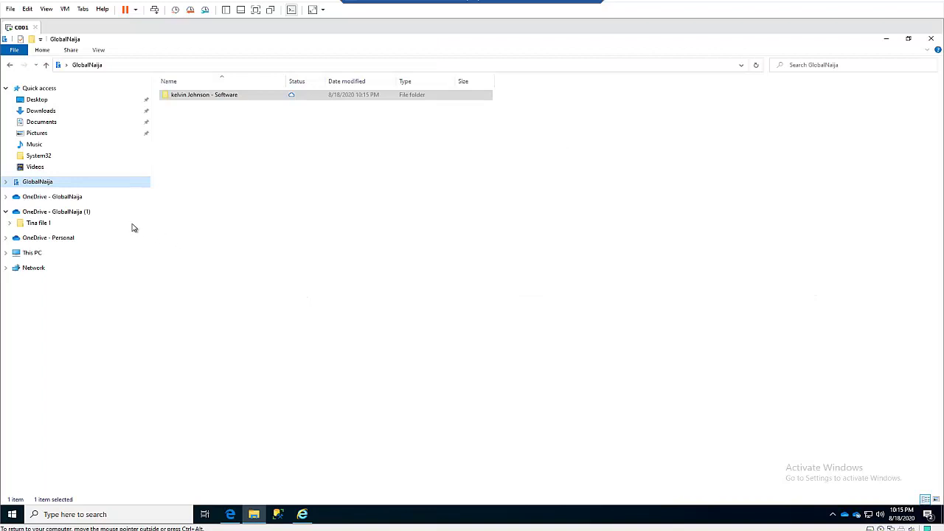
# Sync the shared Software folder via the OneDrive app, dismiss the already-syncing notice, and return to Explorer
pyautogui.click(53, 197)
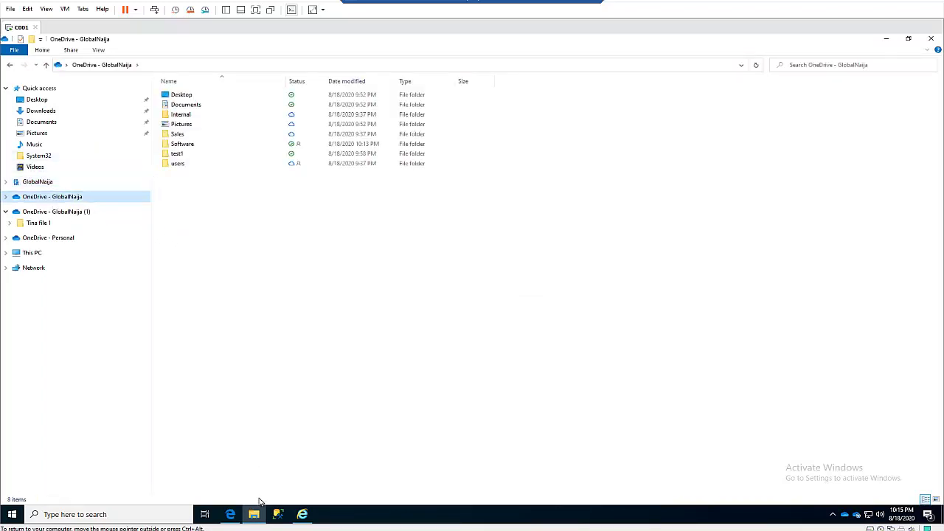
pyautogui.click(228, 518)
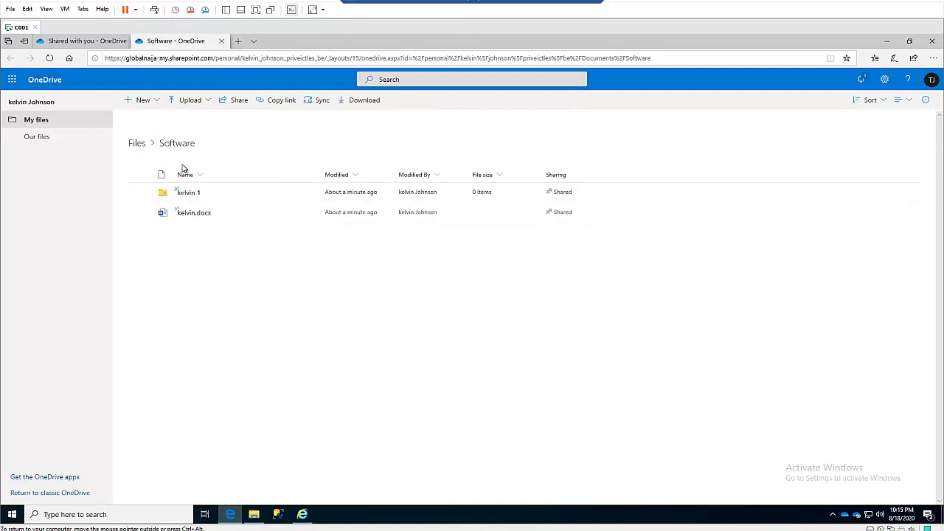
pyautogui.click(322, 101)
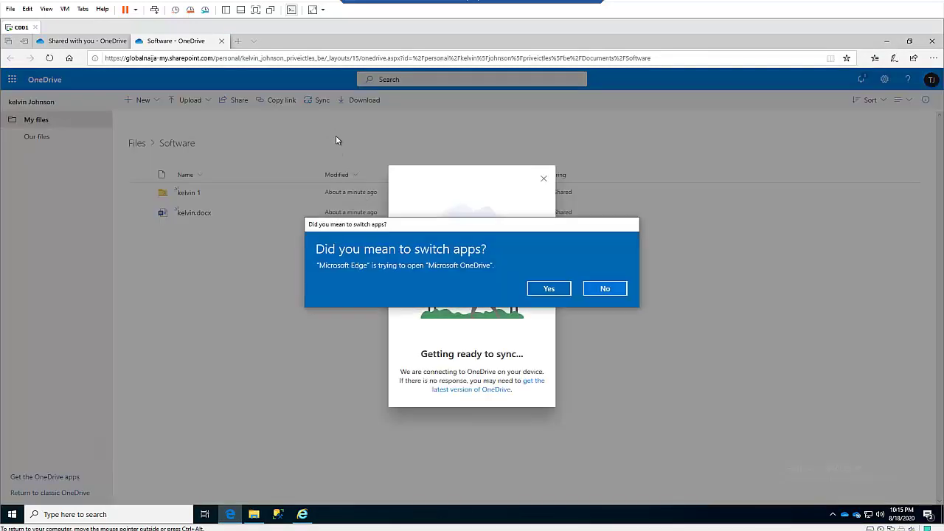
pyautogui.click(549, 288)
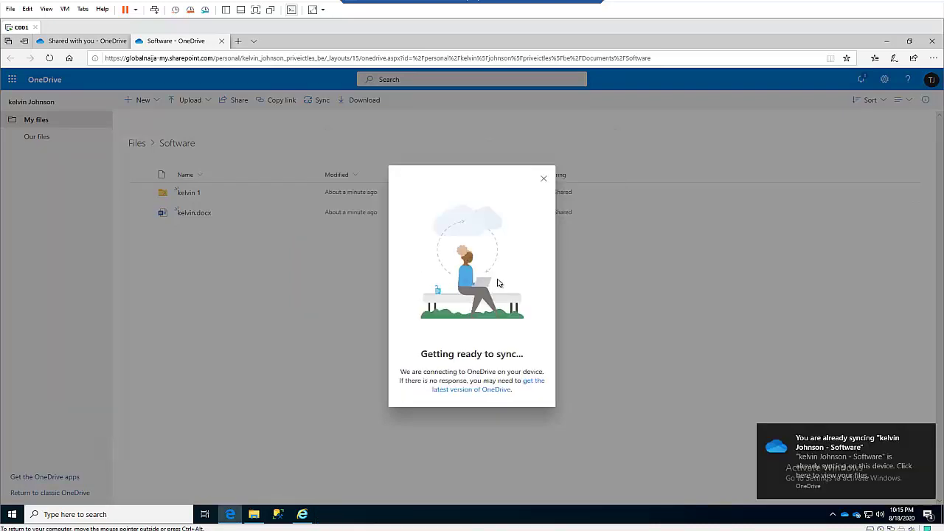
pyautogui.click(543, 179)
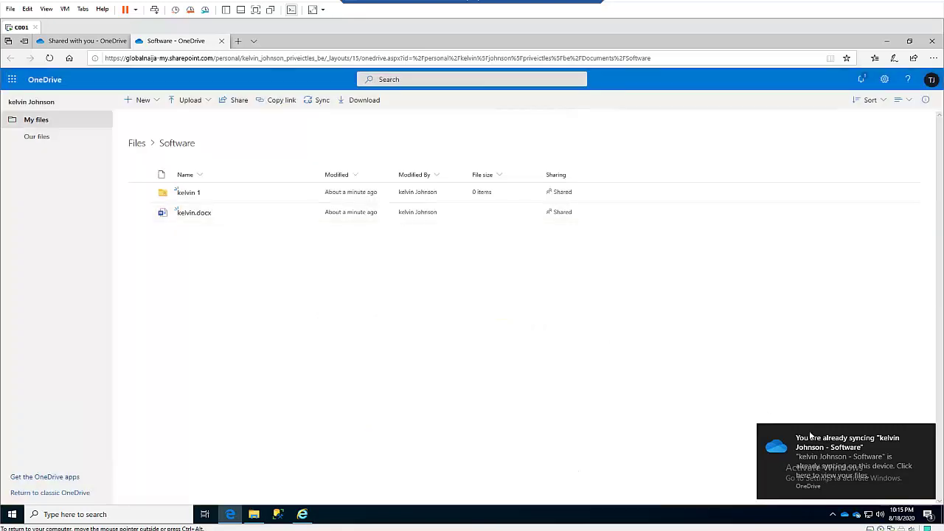
pyautogui.click(255, 515)
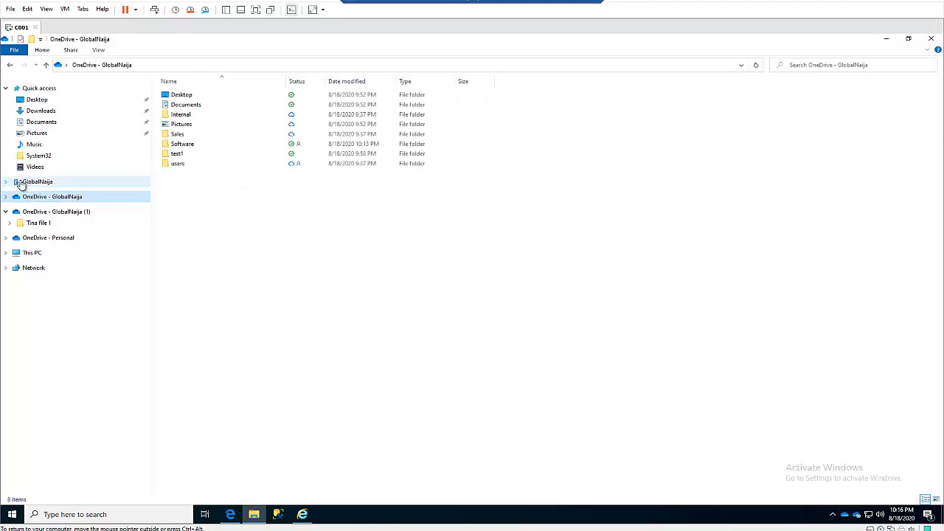
# Open the synced Software folder under GlobalNaija and compare its kelvin 1 folder and kelvin document online
pyautogui.click(25, 185)
pyautogui.click(7, 182)
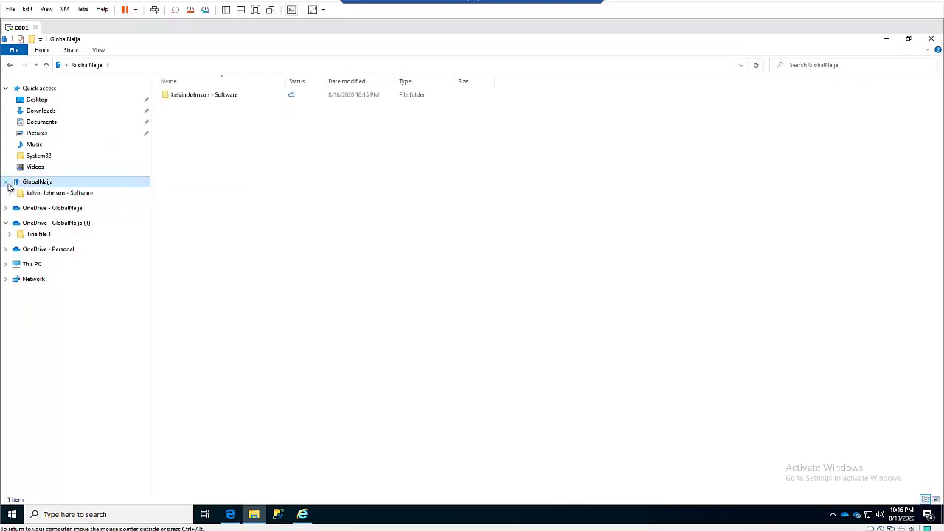
pyautogui.click(46, 194)
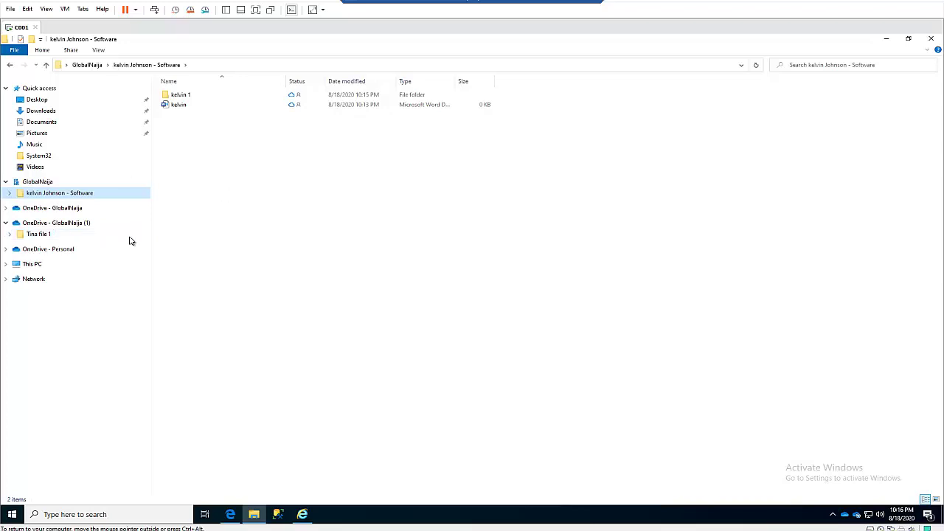
pyautogui.click(230, 512)
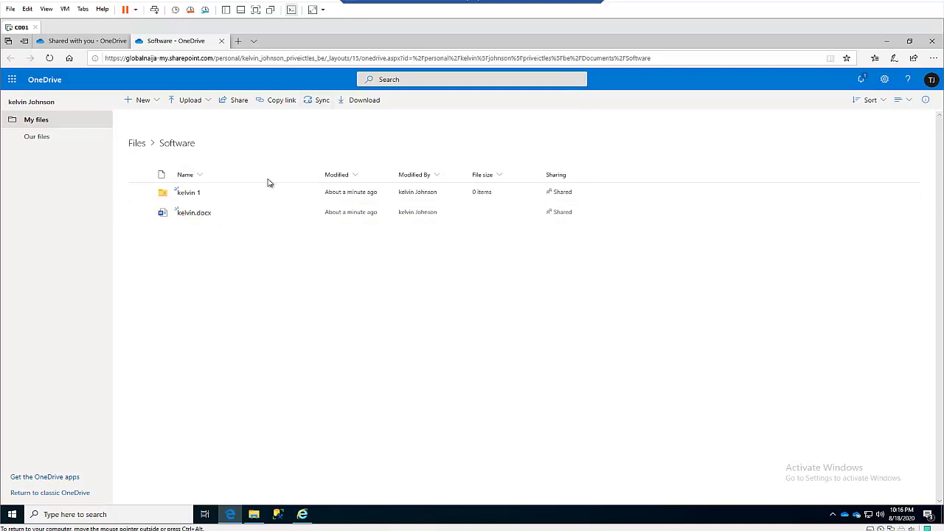
pyautogui.click(253, 514)
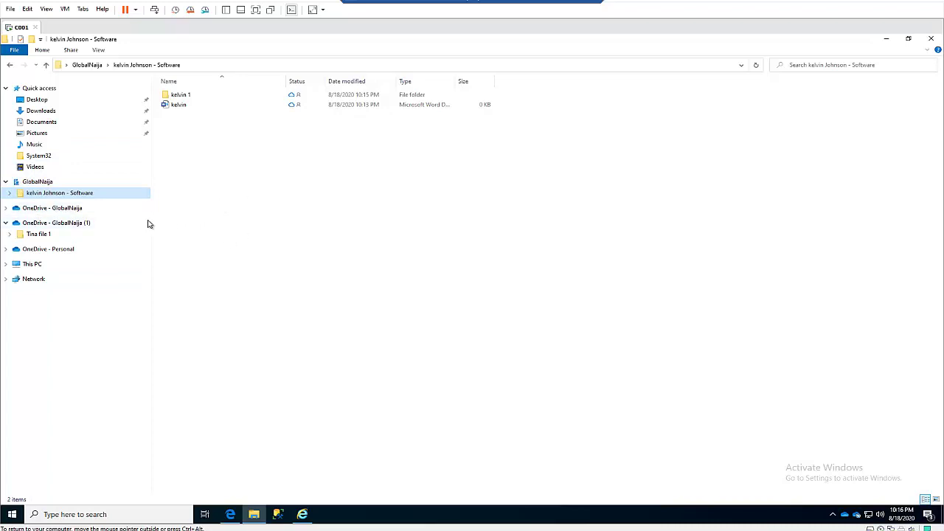
# Create a new folder named test3 inside the kelvin 1 subfolder of Software
pyautogui.doubleClick(180, 96)
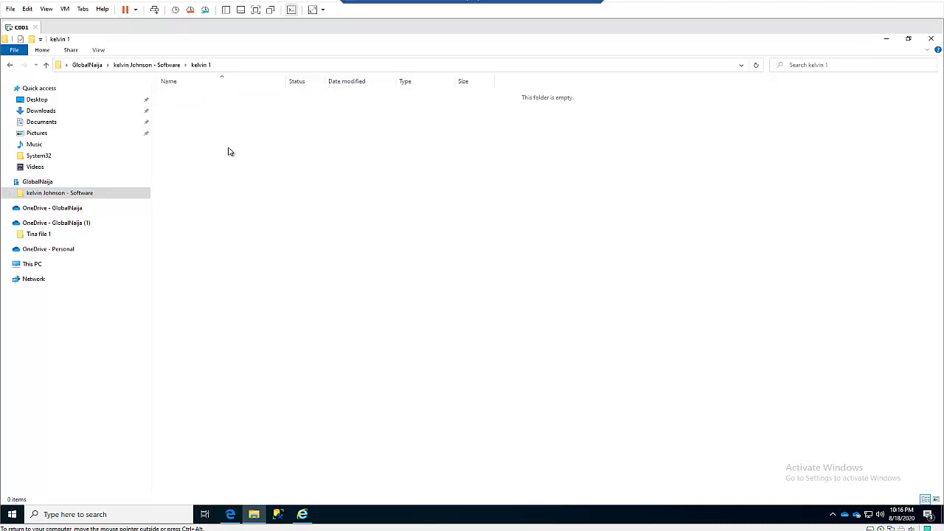
pyautogui.rightClick(216, 135)
pyautogui.moveTo(276, 293)
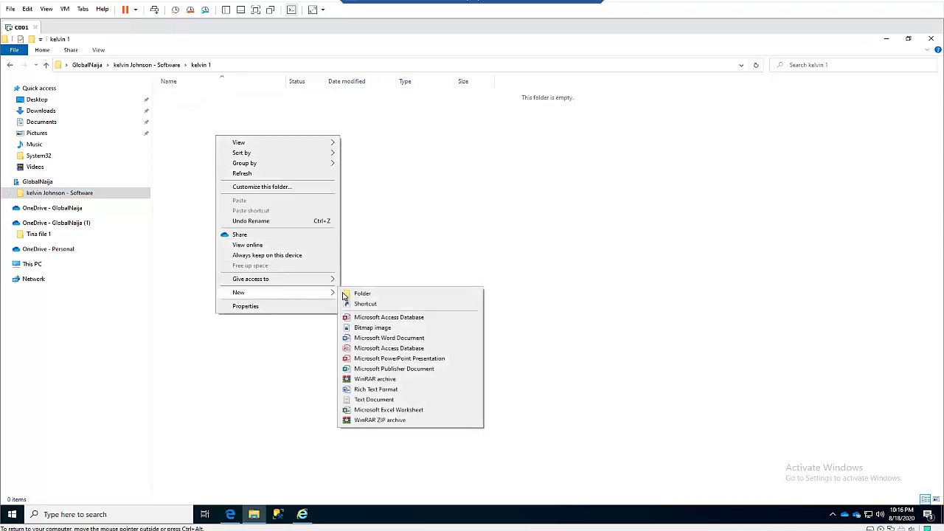
pyautogui.click(376, 295)
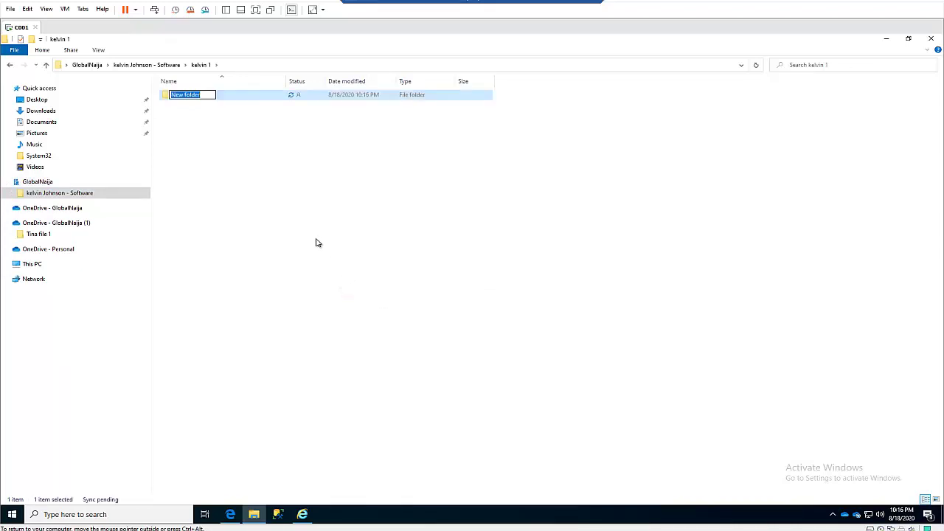
pyautogui.write('test3')
pyautogui.click(267, 242)
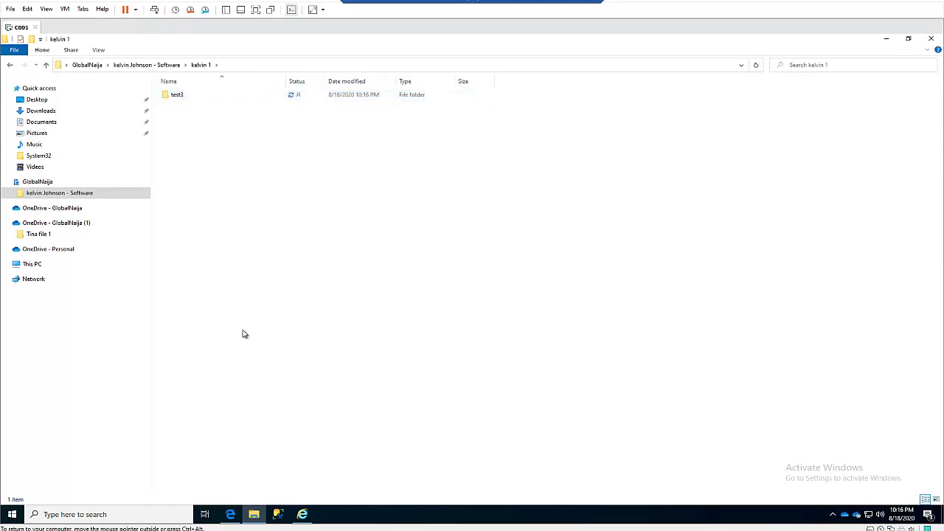
# On the OneDrive web page, open kelvin 1 and refresh to confirm test3 appears
pyautogui.click(230, 514)
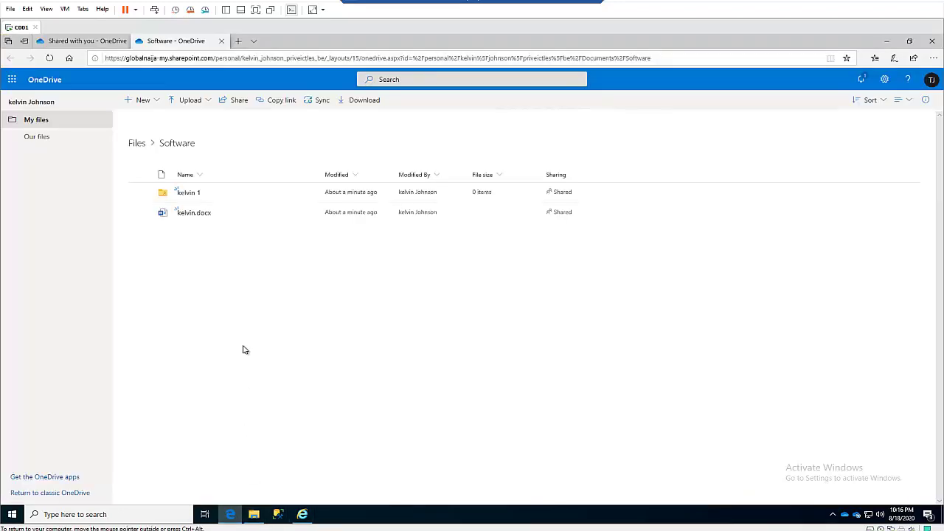
pyautogui.click(190, 195)
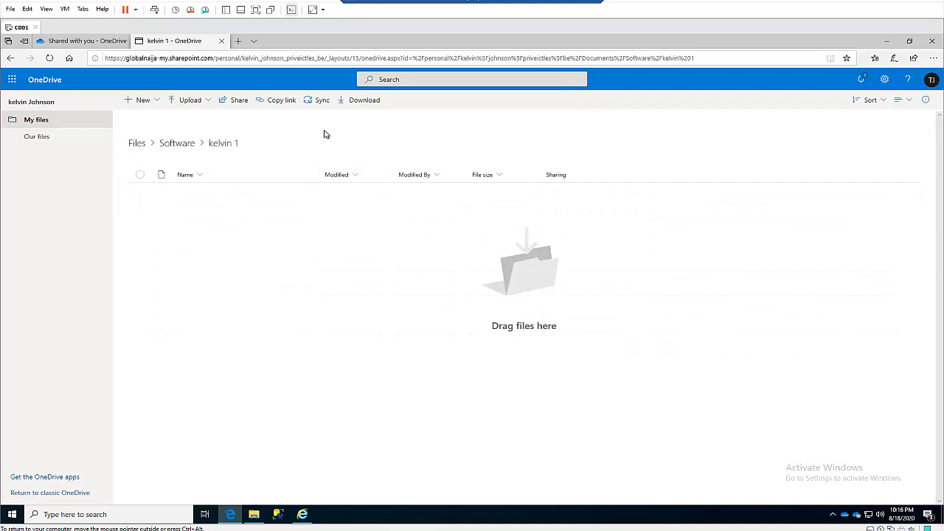
pyautogui.click(50, 57)
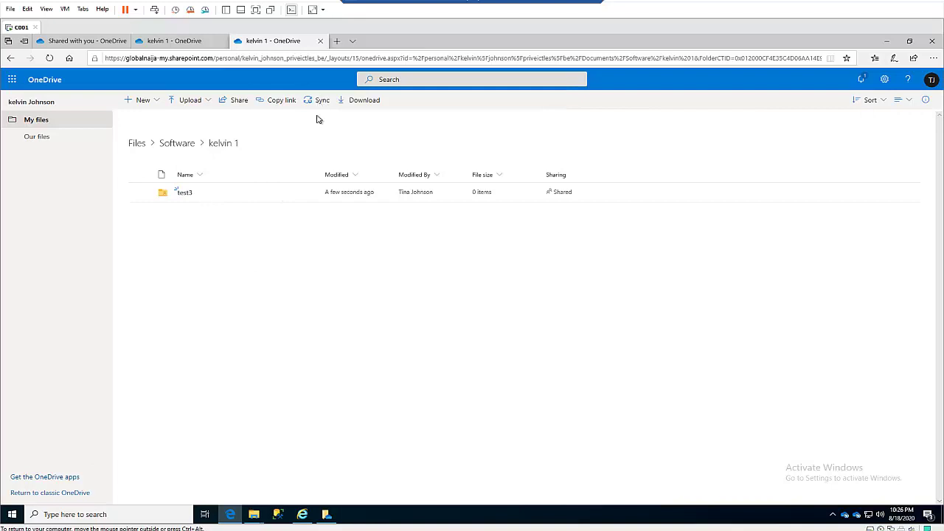
# Return to the Explorer window and show the OneDrive - GlobalNaija folder contents
pyautogui.moveTo(253, 516)
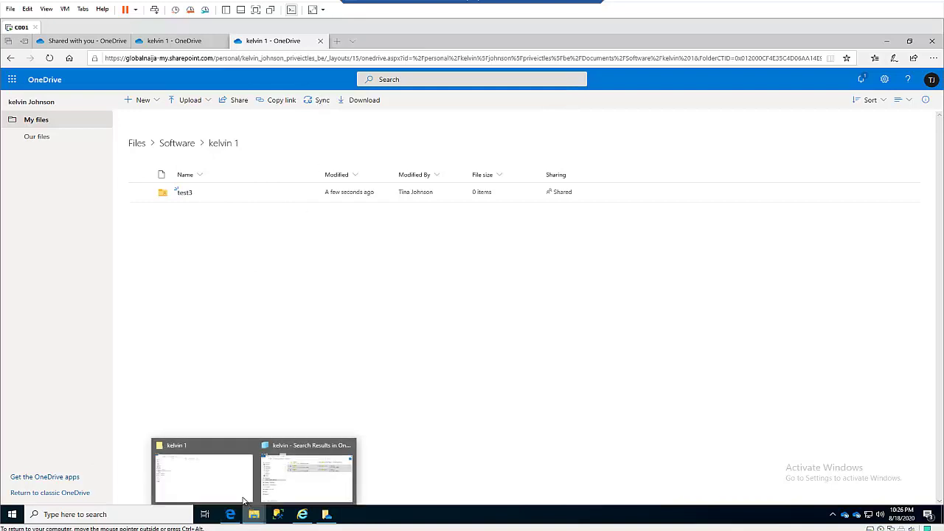
pyautogui.click(196, 476)
pyautogui.click(74, 231)
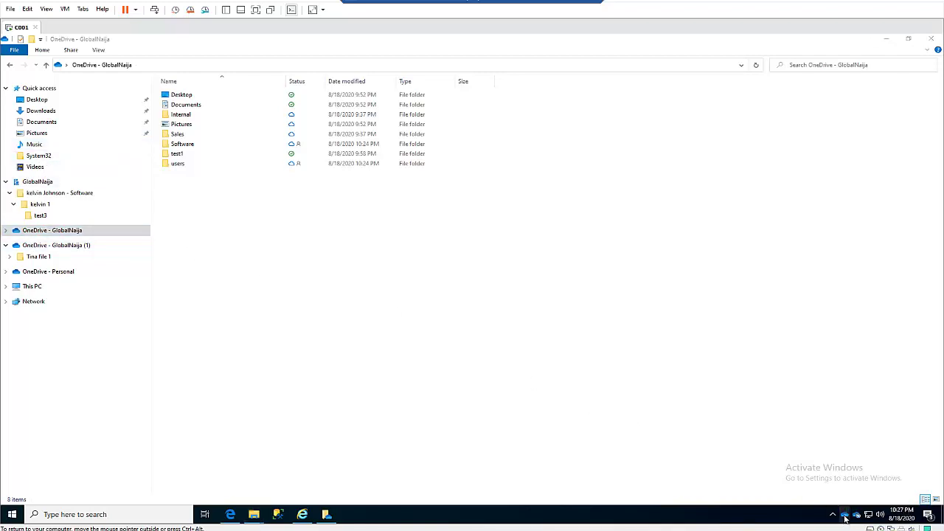
pyautogui.rightClick(844, 515)
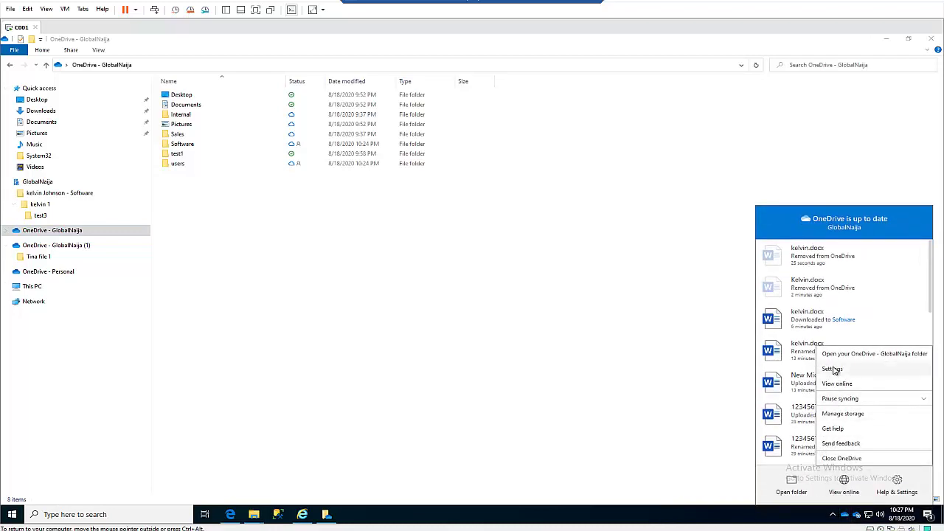
pyautogui.click(834, 370)
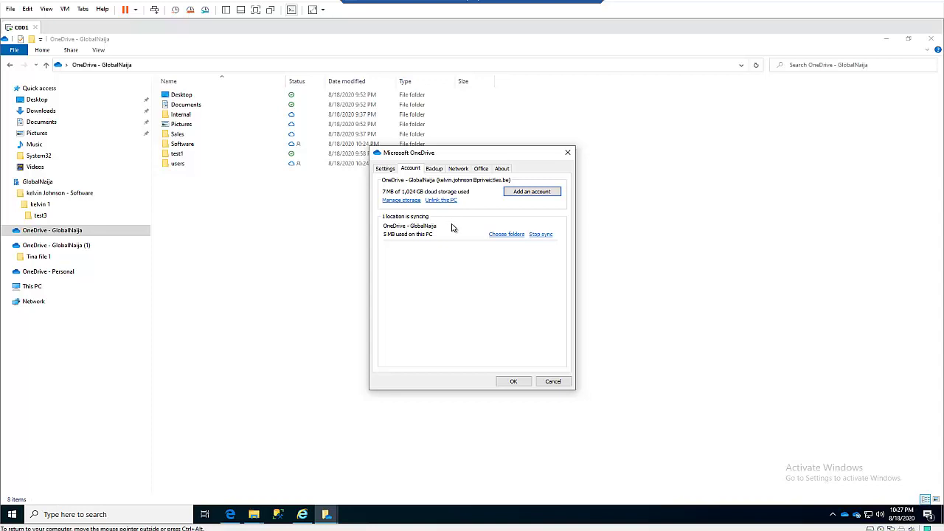
pyautogui.click(567, 151)
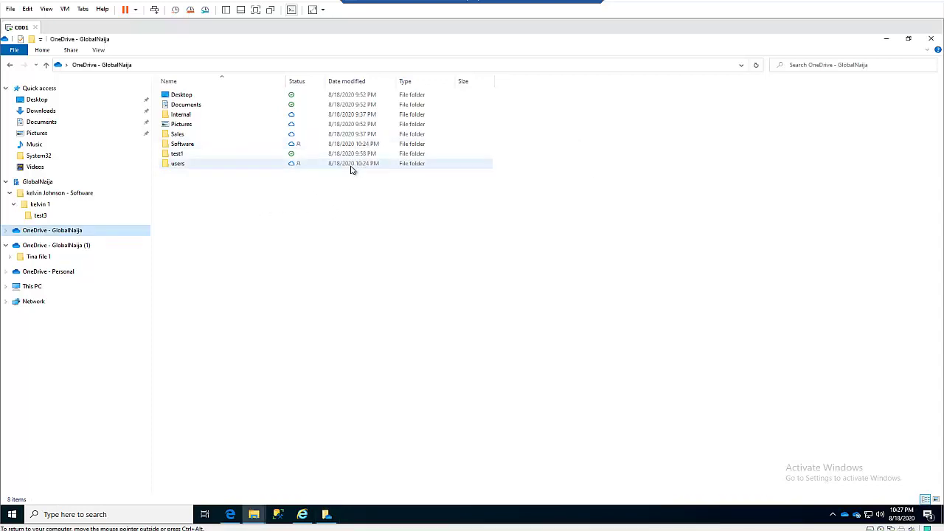
# Set the Sales folder to Always keep on this device
pyautogui.rightClick(182, 135)
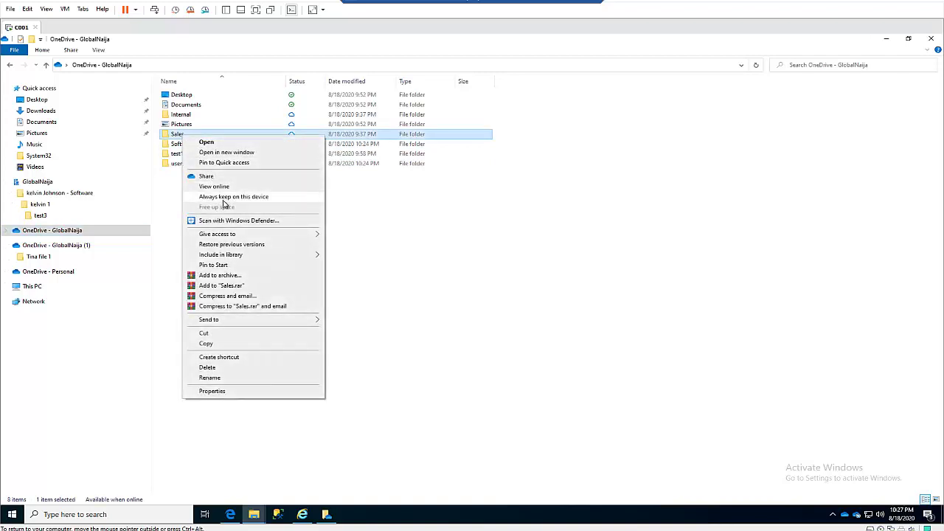
pyautogui.click(233, 196)
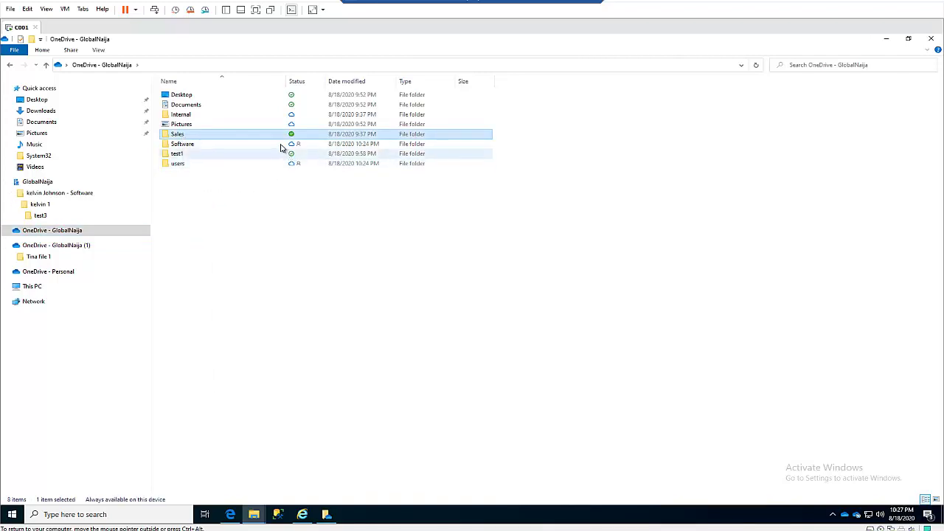